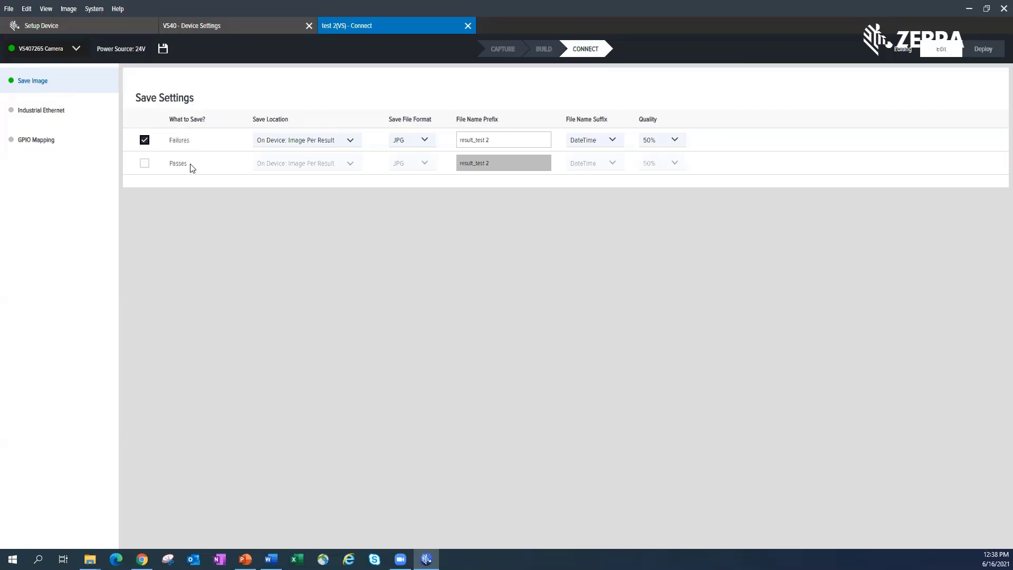
Try FTP as the save location for failure images and review its remote connection settings
click(348, 144)
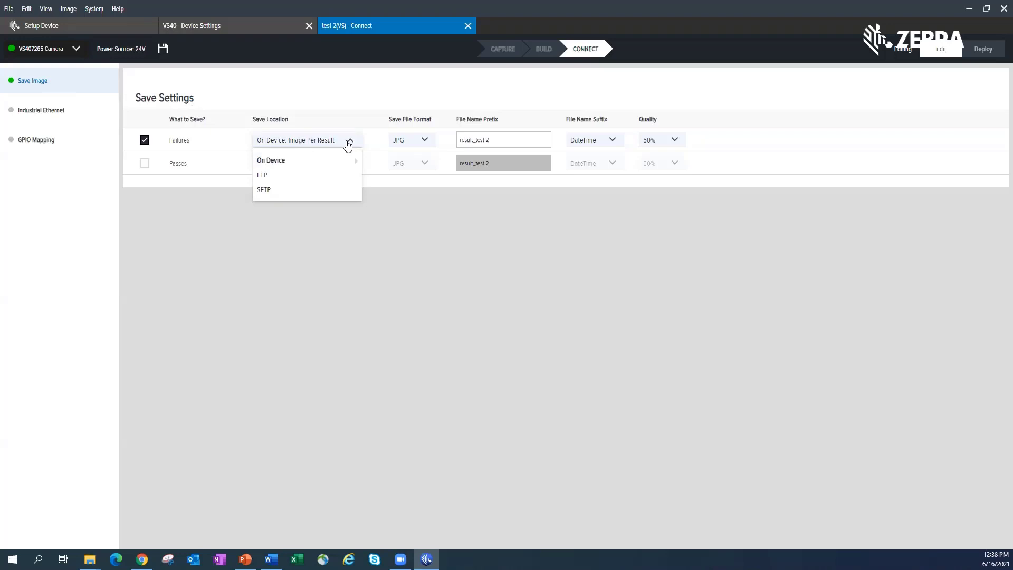
mouse_move(335, 163)
click(393, 204)
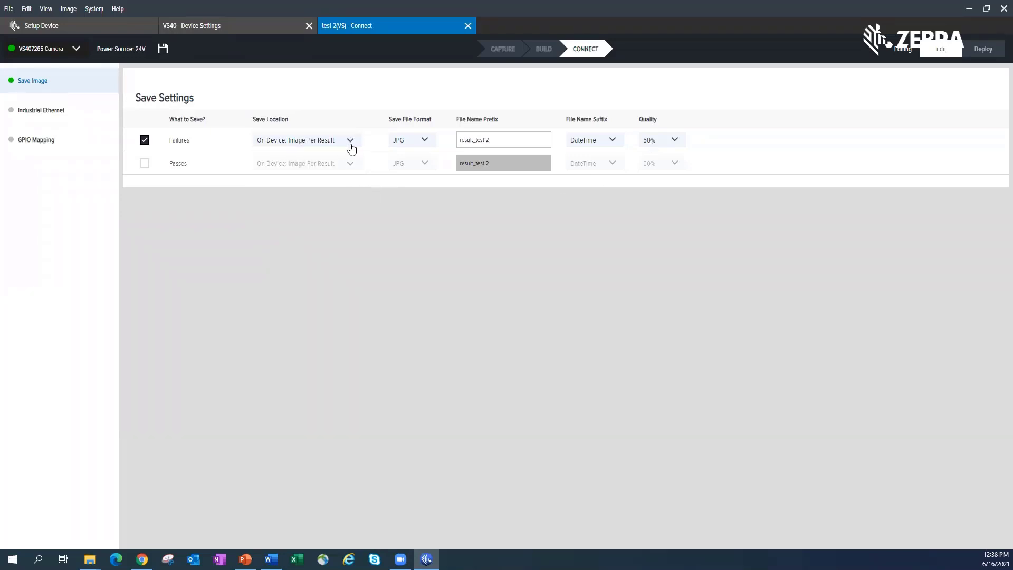
click(351, 141)
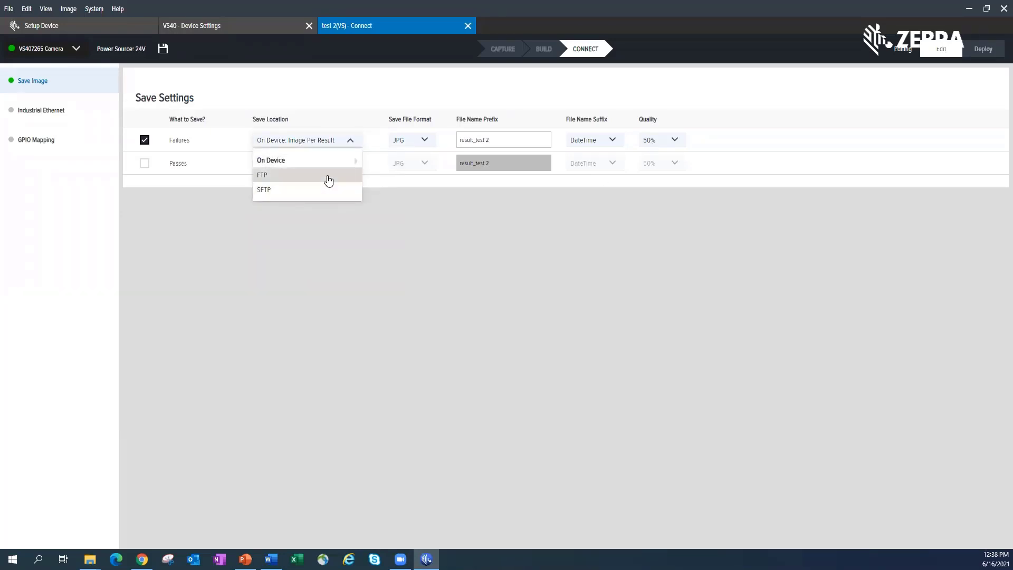
click(329, 179)
click(307, 140)
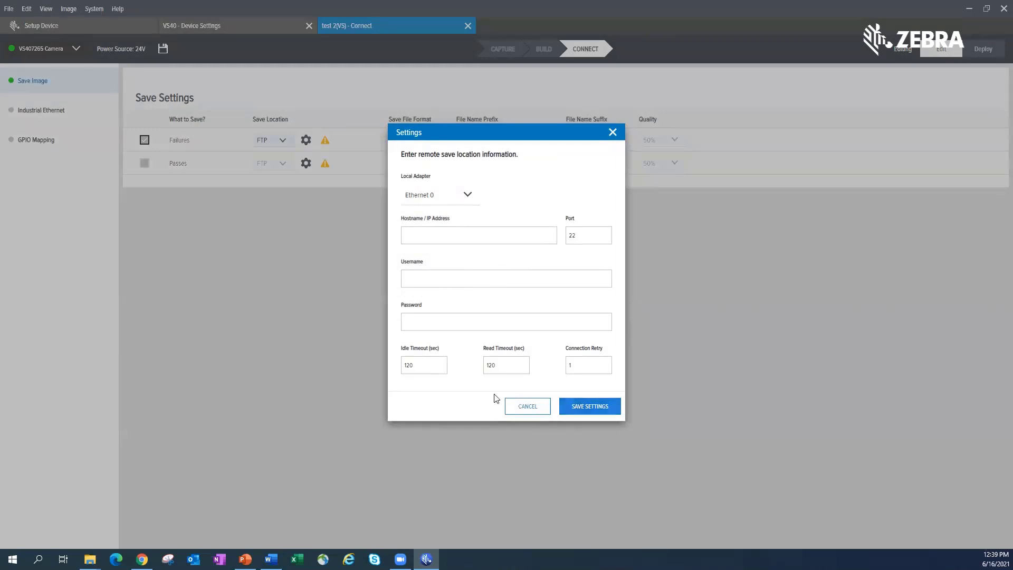
click(533, 410)
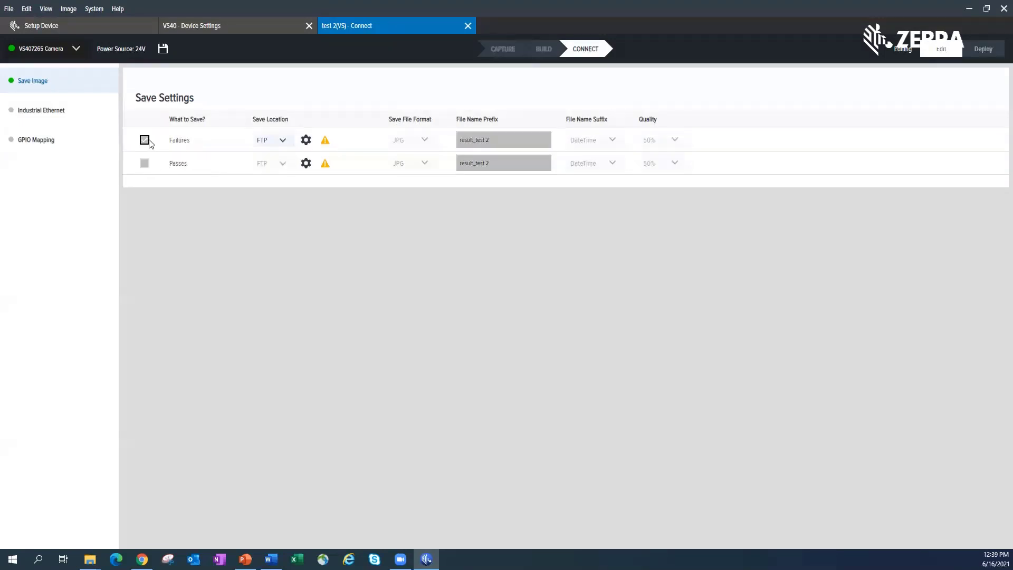
click(283, 141)
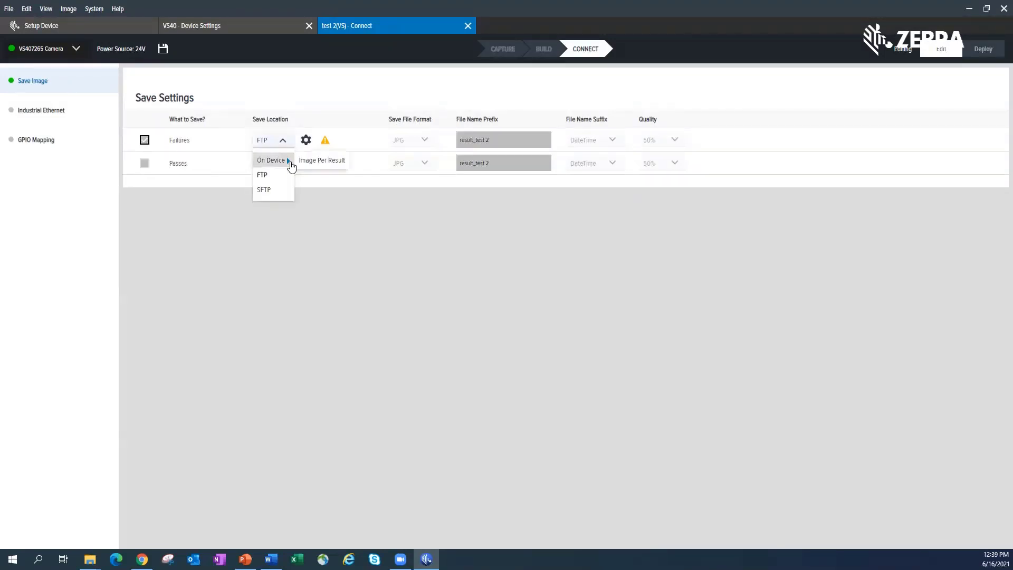
click(270, 163)
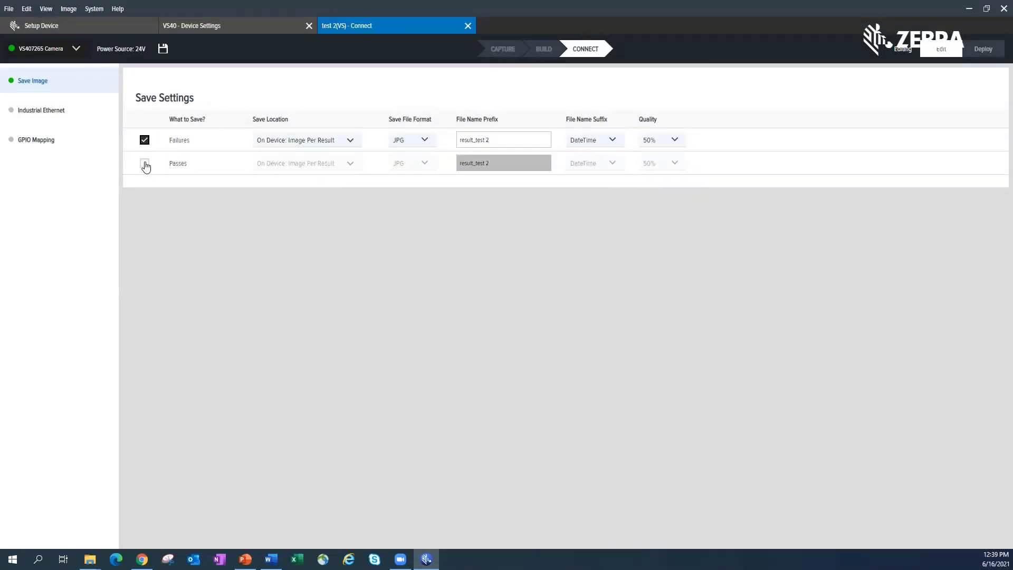
Enable saving of images for passes and review their save location, file format and quality options
click(145, 163)
click(346, 167)
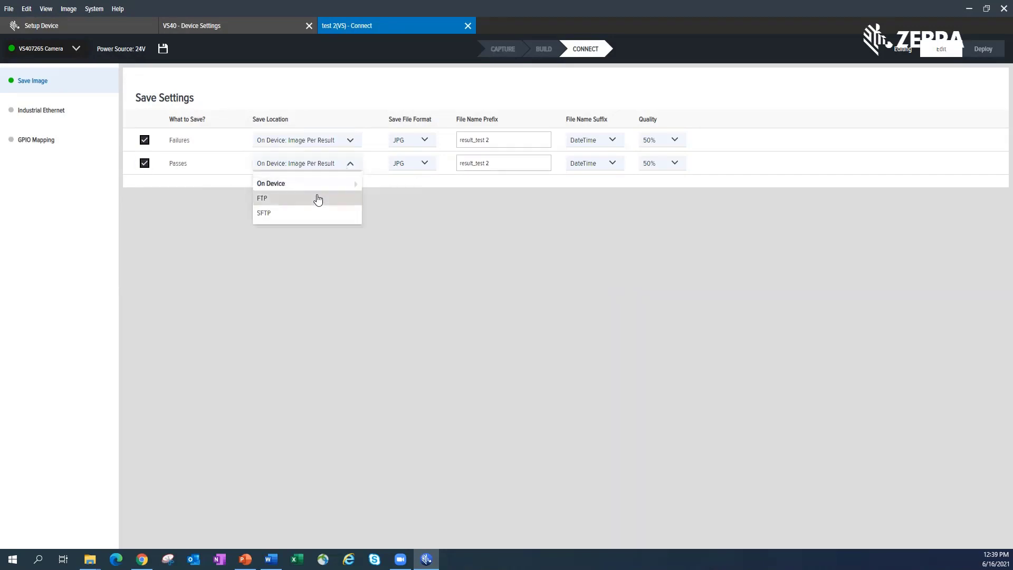
click(320, 239)
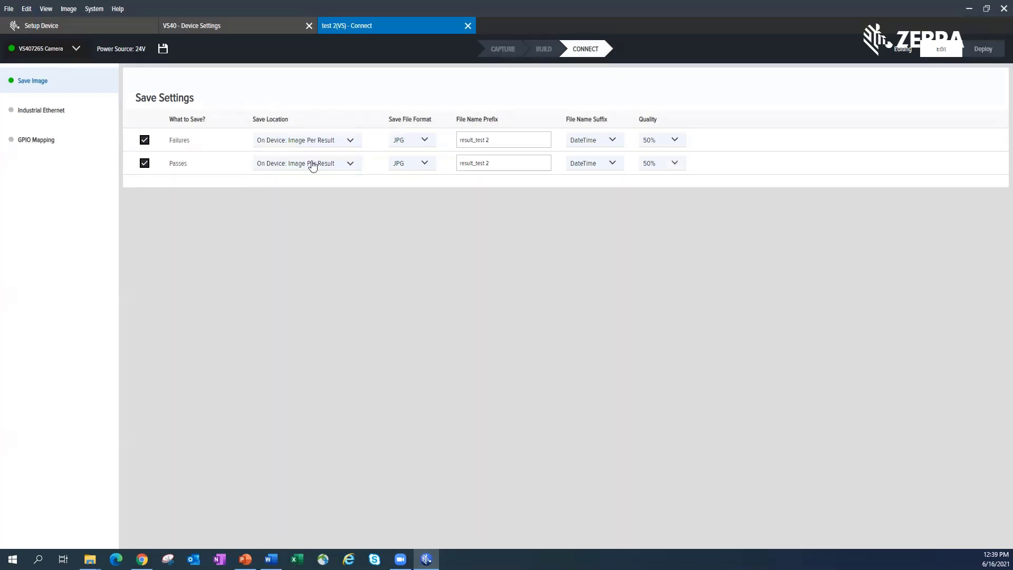
click(425, 164)
click(656, 167)
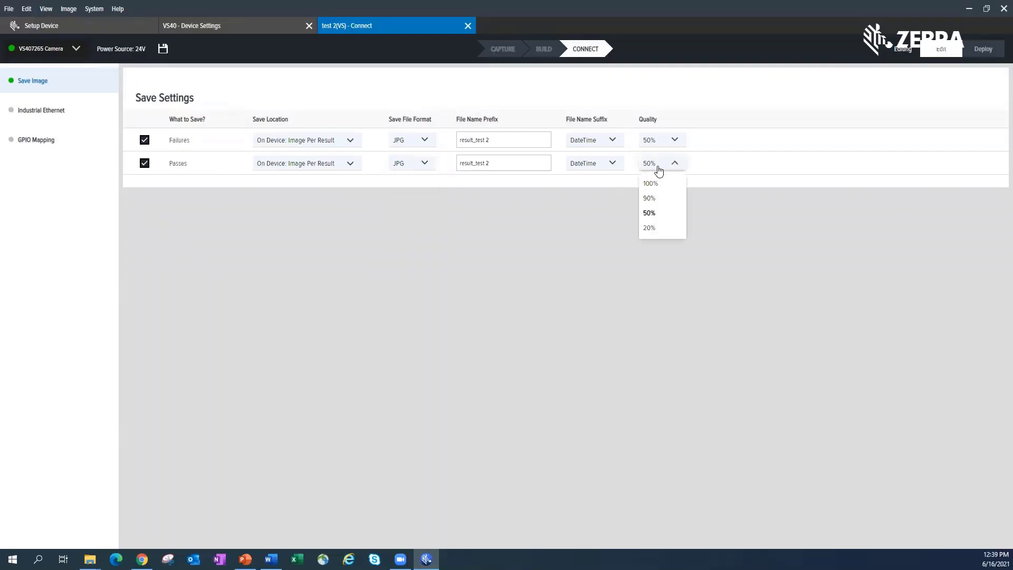
click(610, 213)
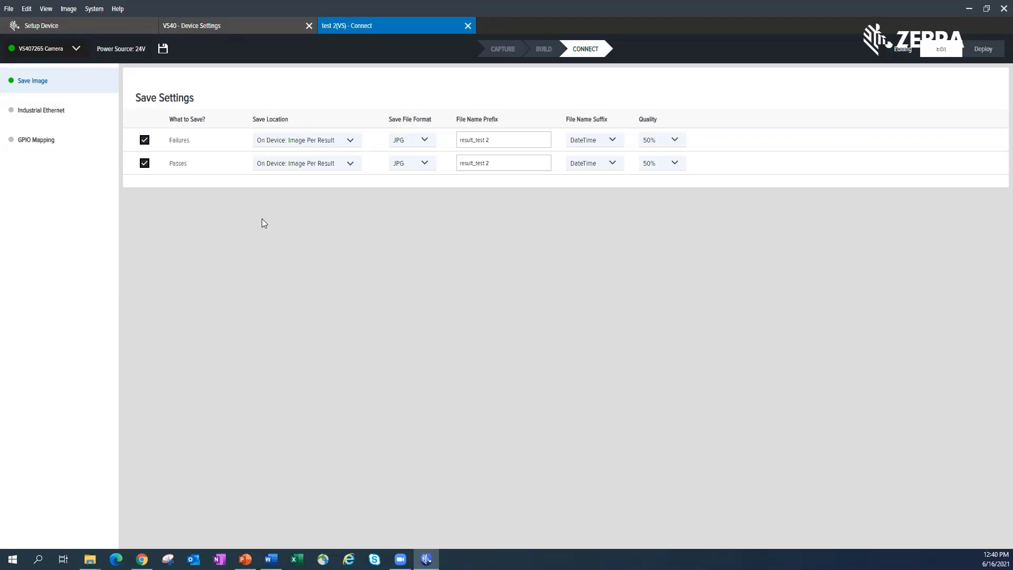
Examine the User Control Data fields available for Read Barcode 1 in the Industrial Ethernet settings
click(57, 116)
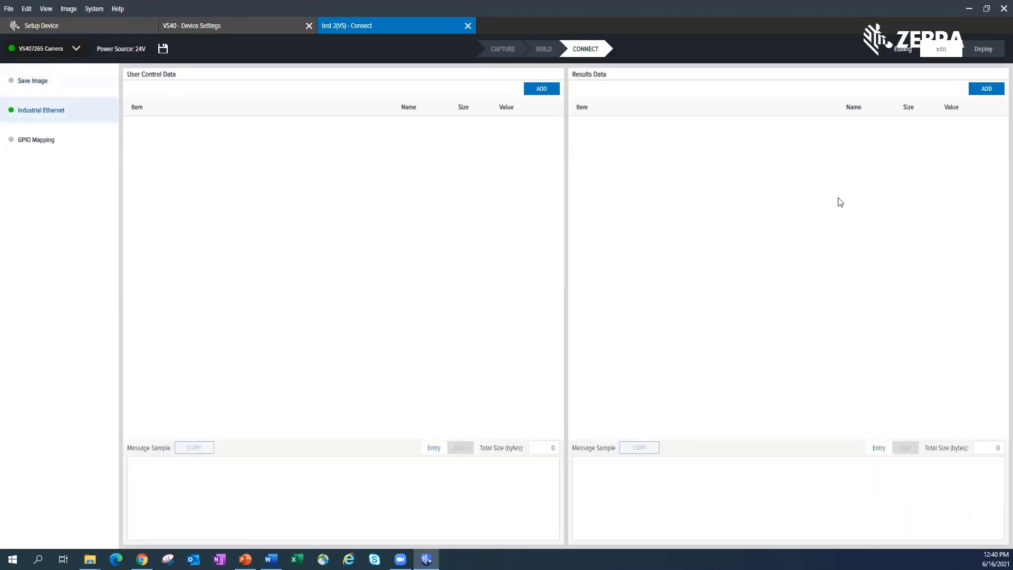
click(531, 89)
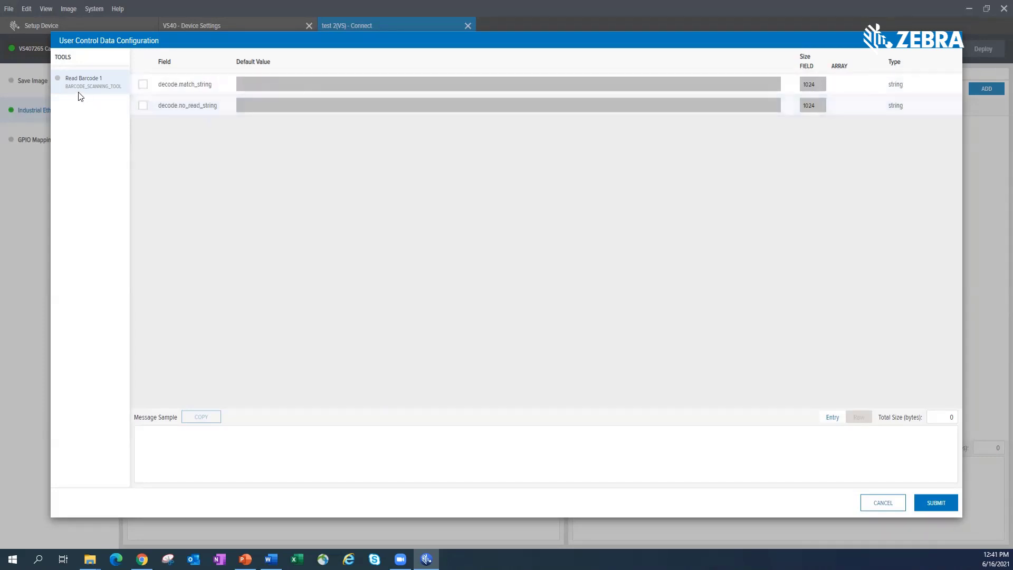
click(880, 503)
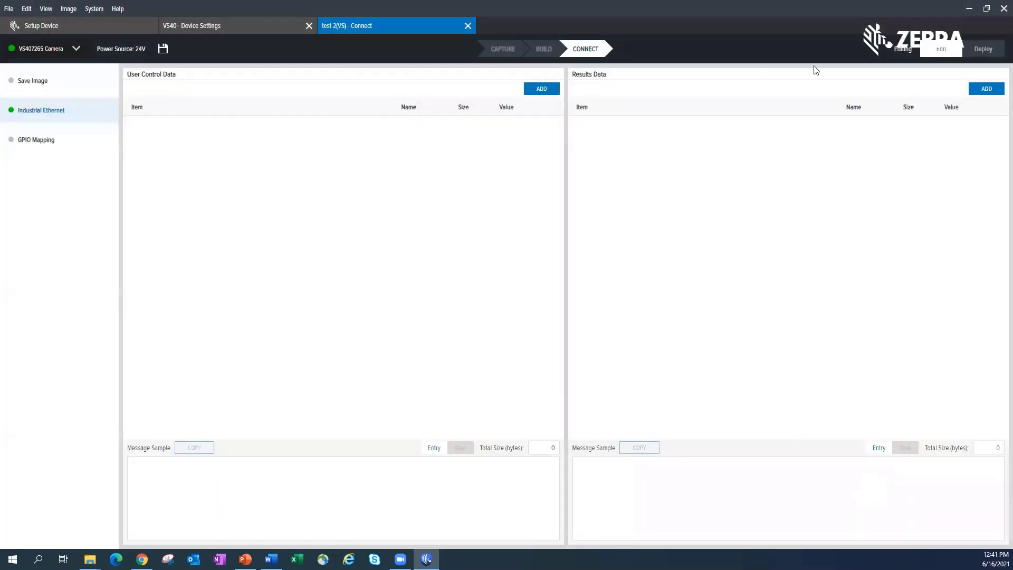
Examine the Results Data fields available for each tool and for the job test 2
click(983, 93)
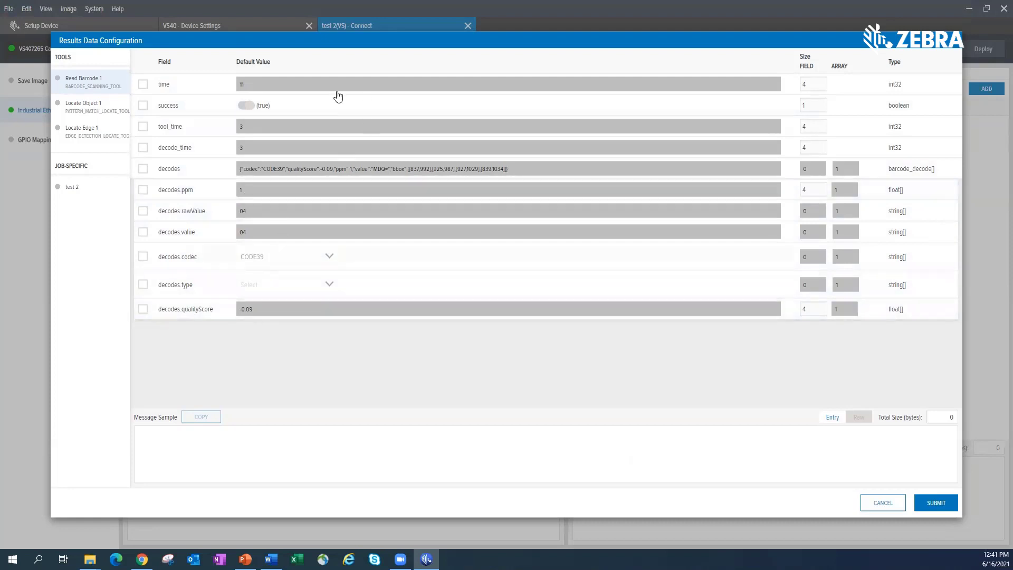
click(82, 105)
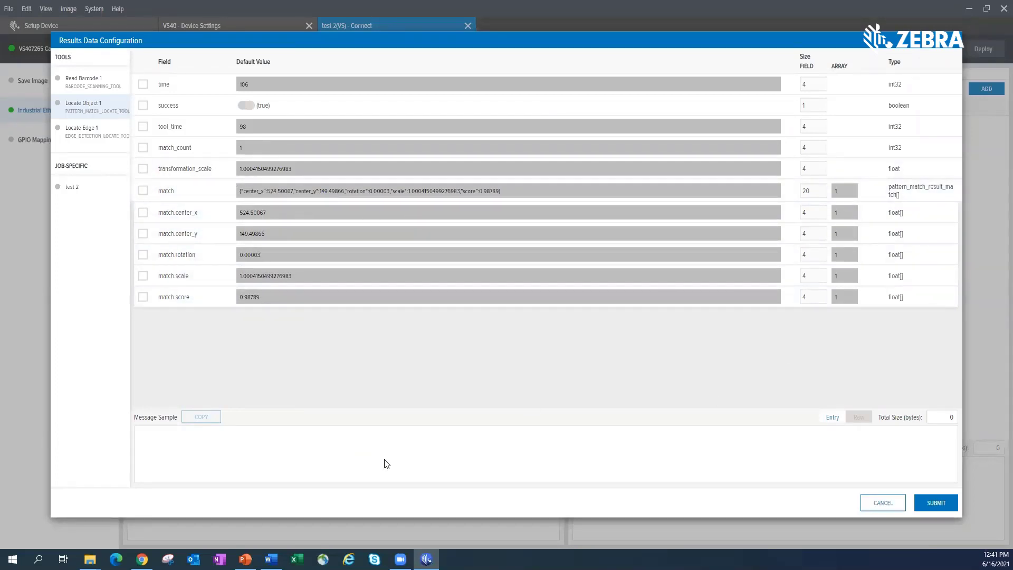
click(79, 135)
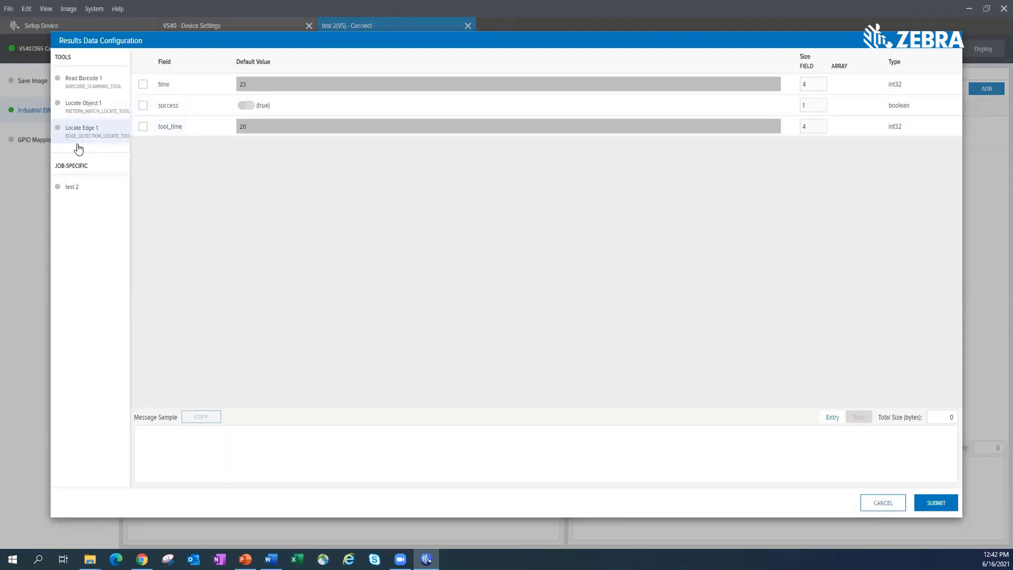
click(75, 186)
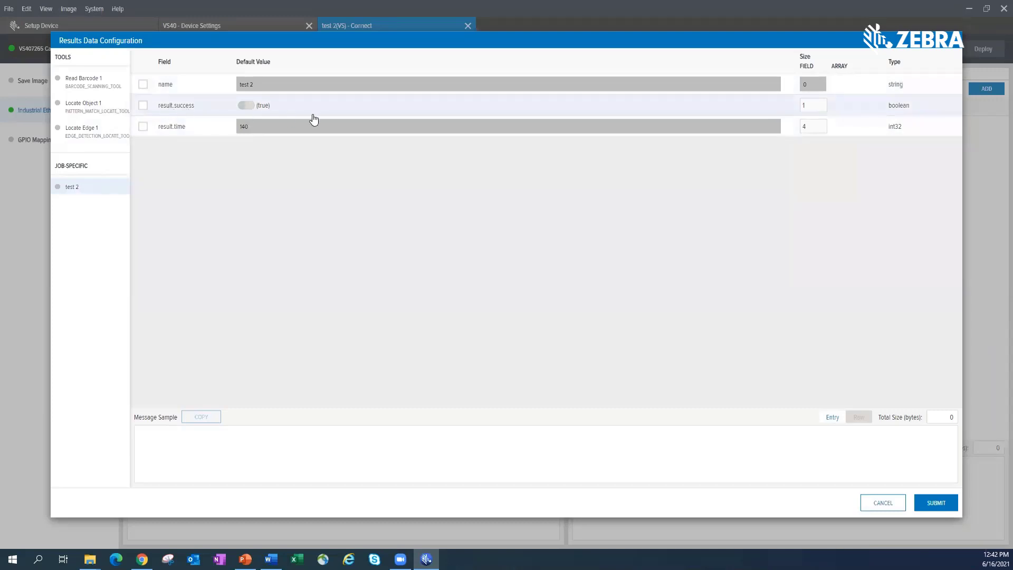
click(92, 81)
Try adding match.center_x, match.center_y and match.rotation from Locate Object 1 to the results data
click(96, 117)
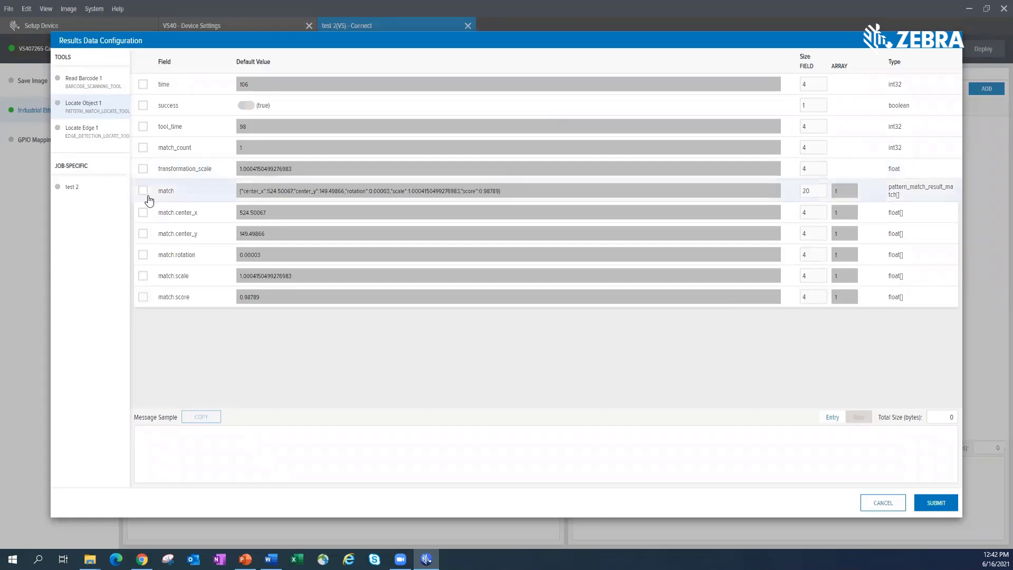
click(143, 213)
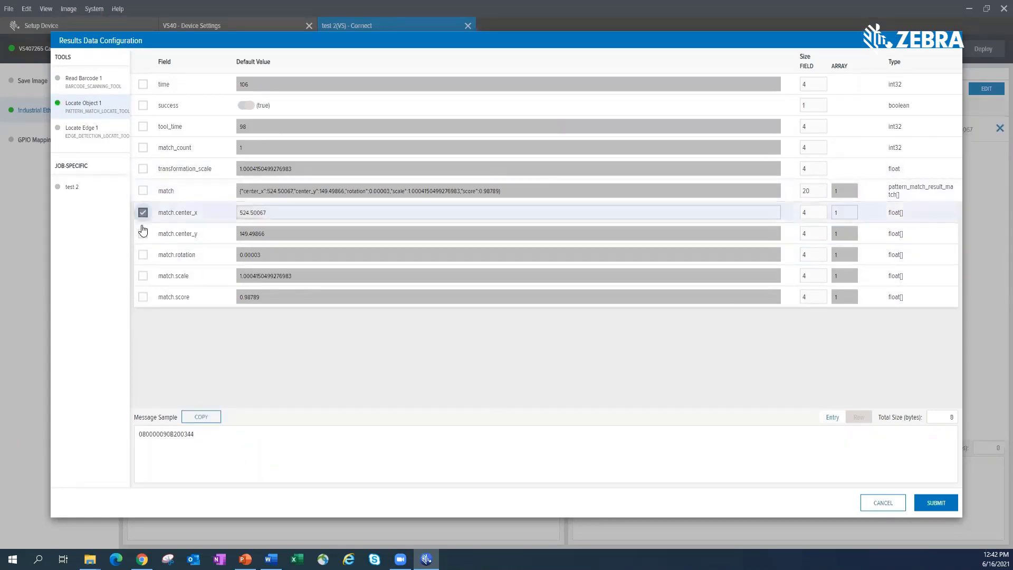
click(142, 233)
click(143, 255)
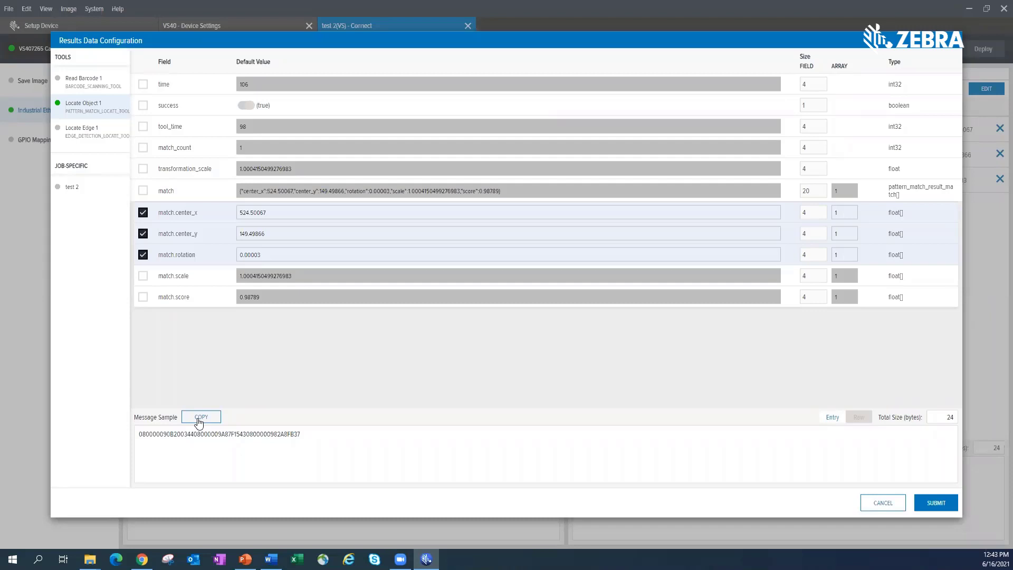
click(884, 506)
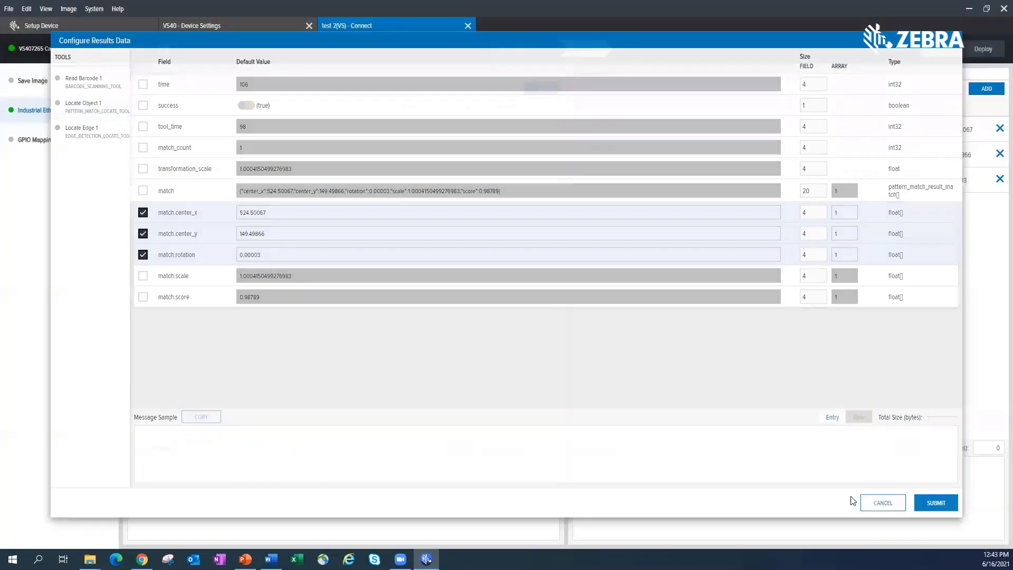
Set GPIO 2 on the 12 pin connector as an output in the VS40's GPIO mapping
click(59, 144)
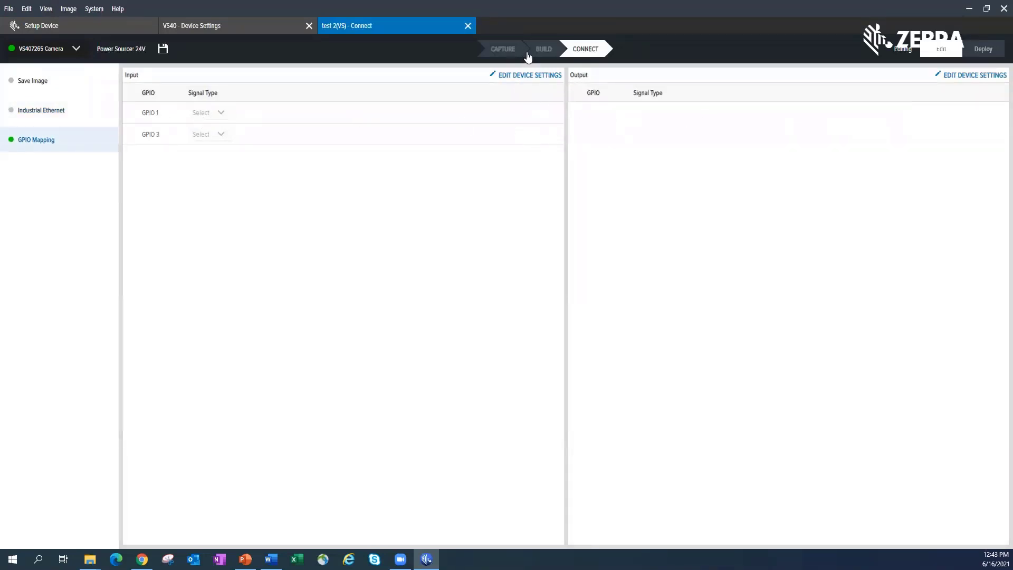
click(283, 24)
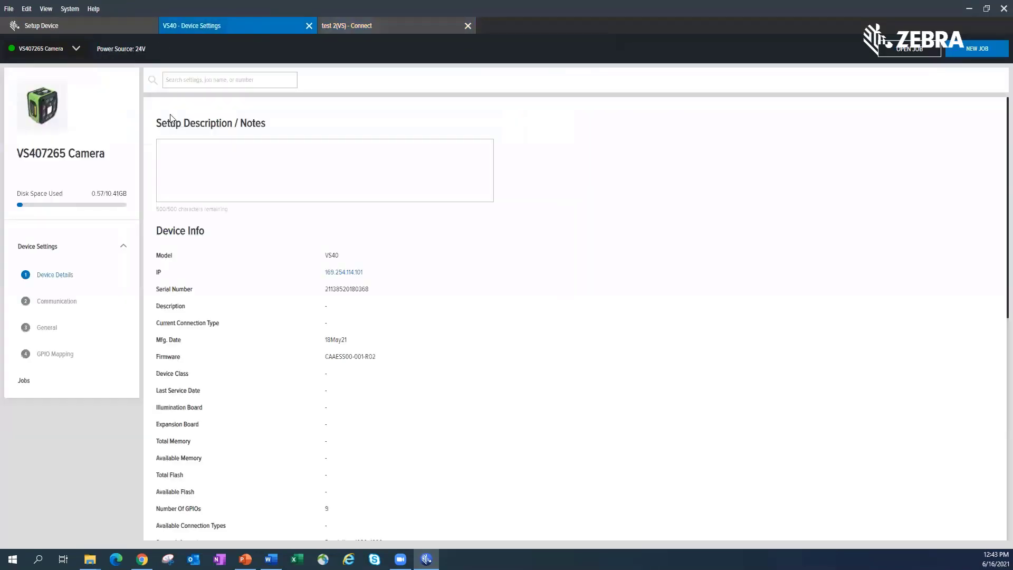
click(66, 355)
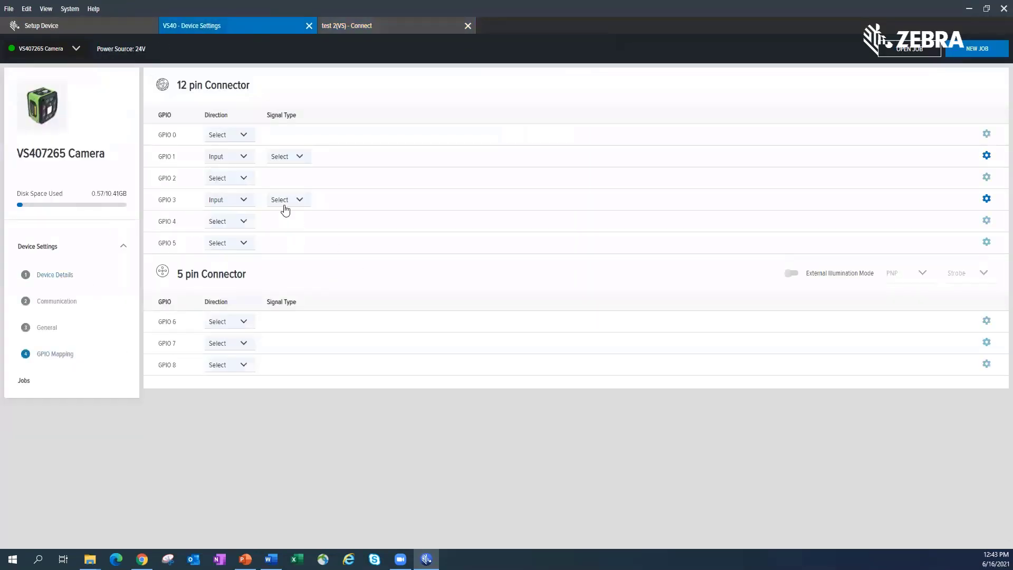
click(244, 179)
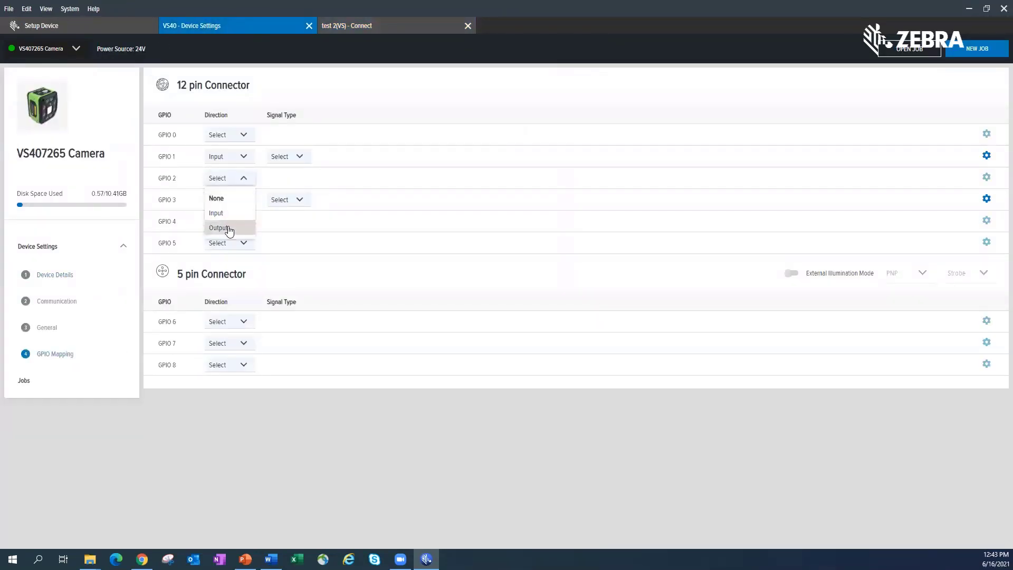
click(226, 227)
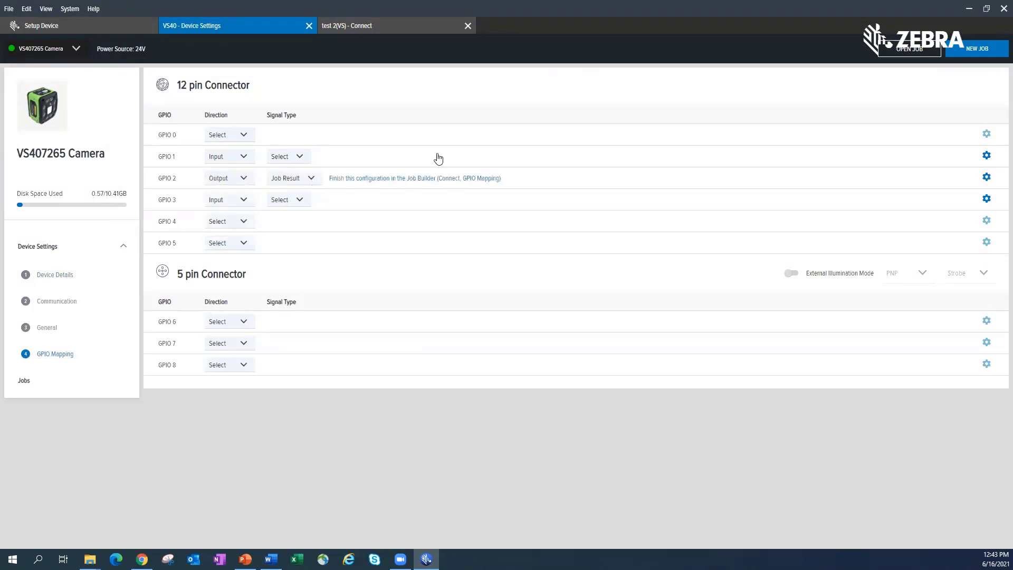
Map the job's GPIO 2 output to Overall Result: Pass with a High signal
click(369, 25)
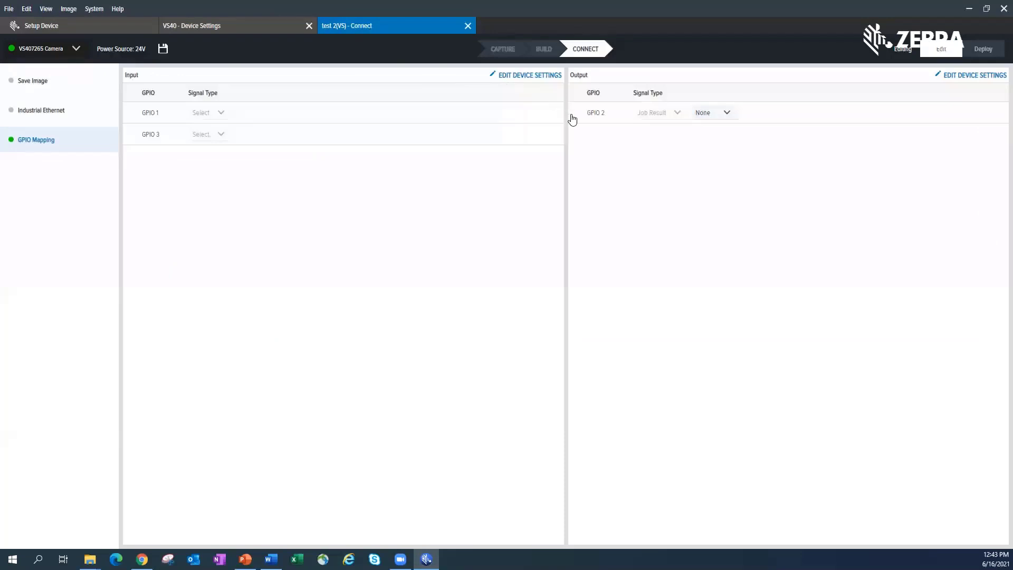
click(704, 114)
click(725, 149)
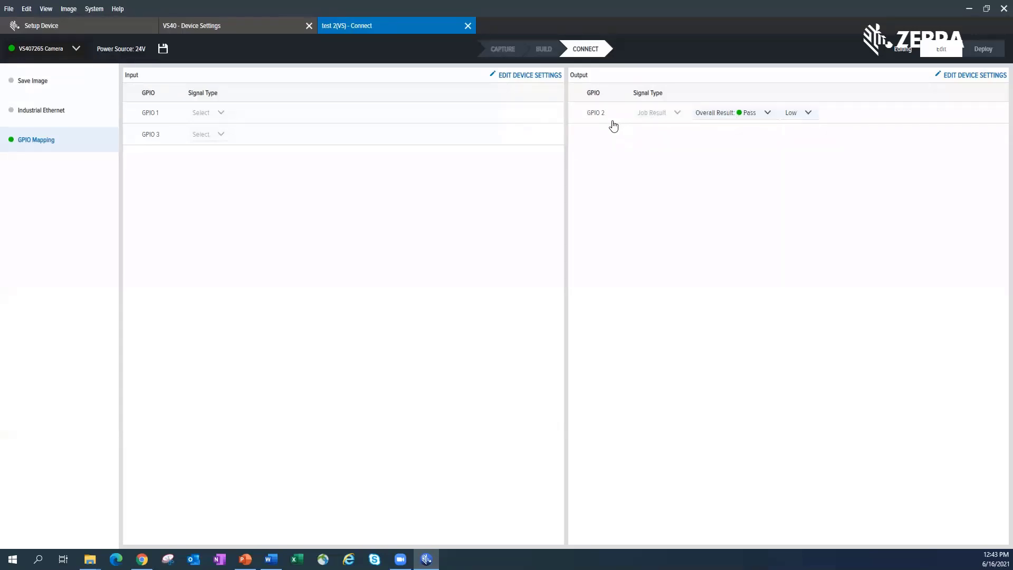
click(790, 115)
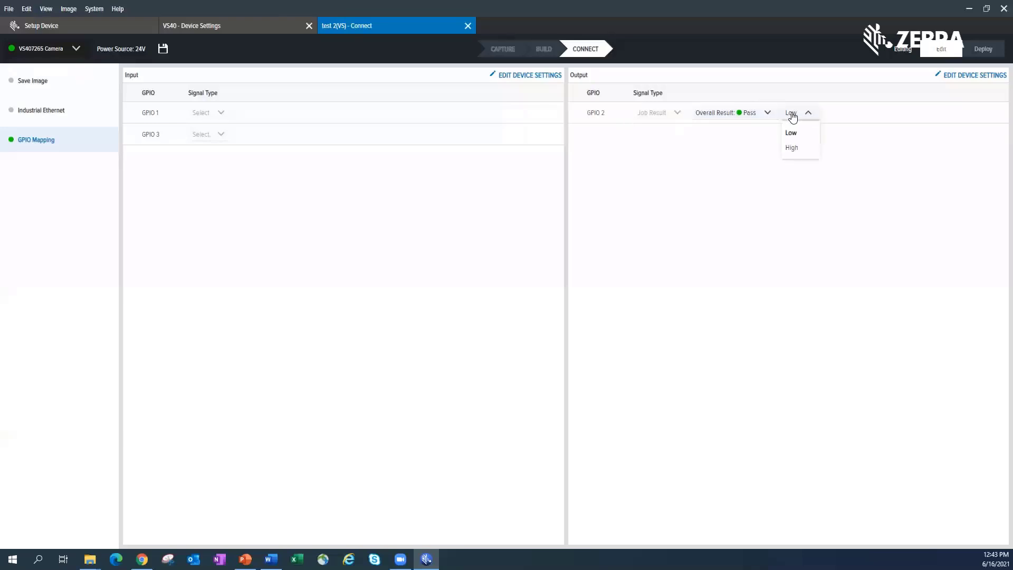
click(792, 148)
Set GPIO 4 on the 12 pin connector as an output in the VS40's GPIO mapping
click(131, 25)
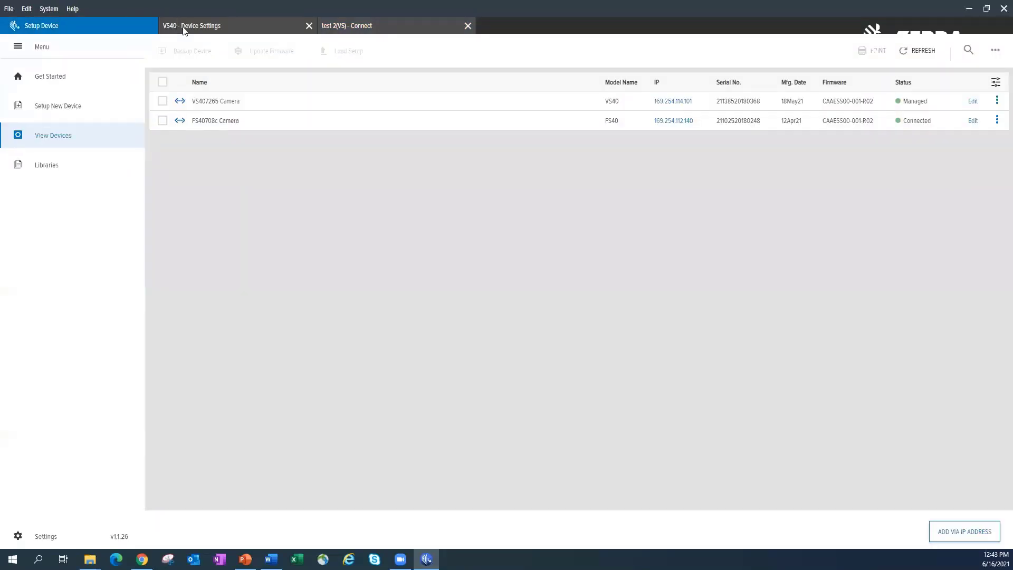
click(185, 26)
click(241, 220)
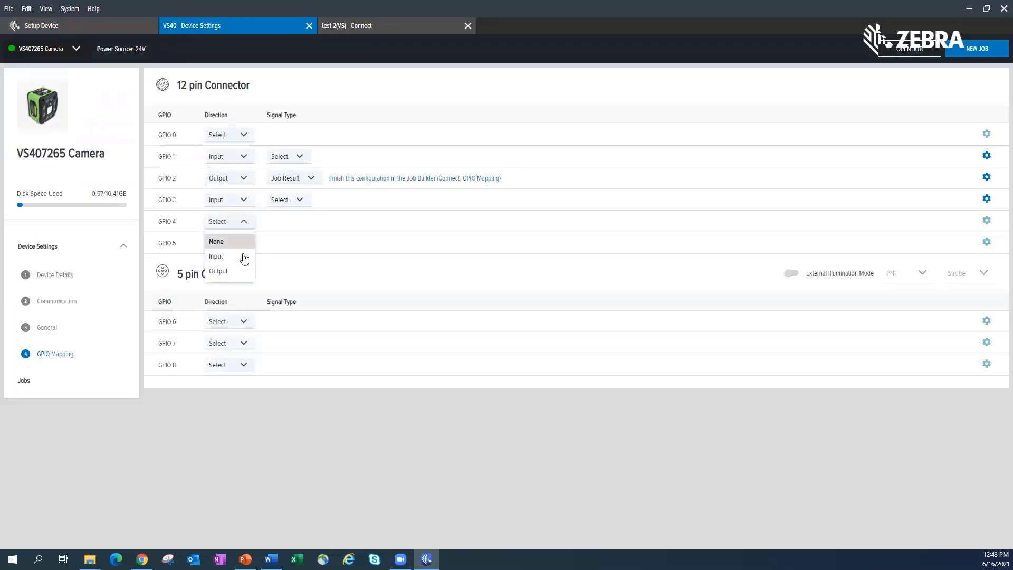
click(241, 270)
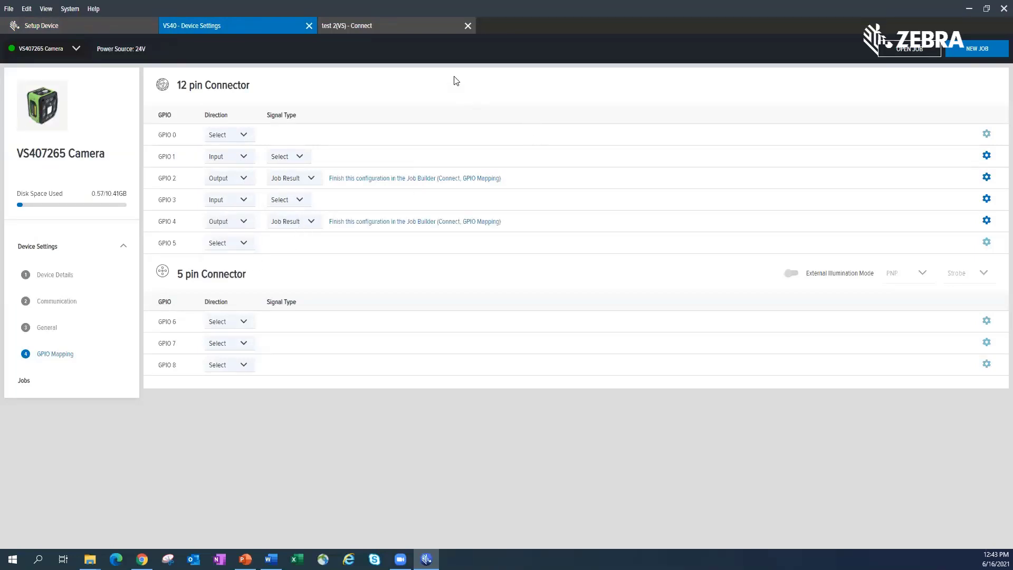
Map the job's GPIO 4 output to Overall Result: Fail with a High signal
click(408, 29)
click(724, 135)
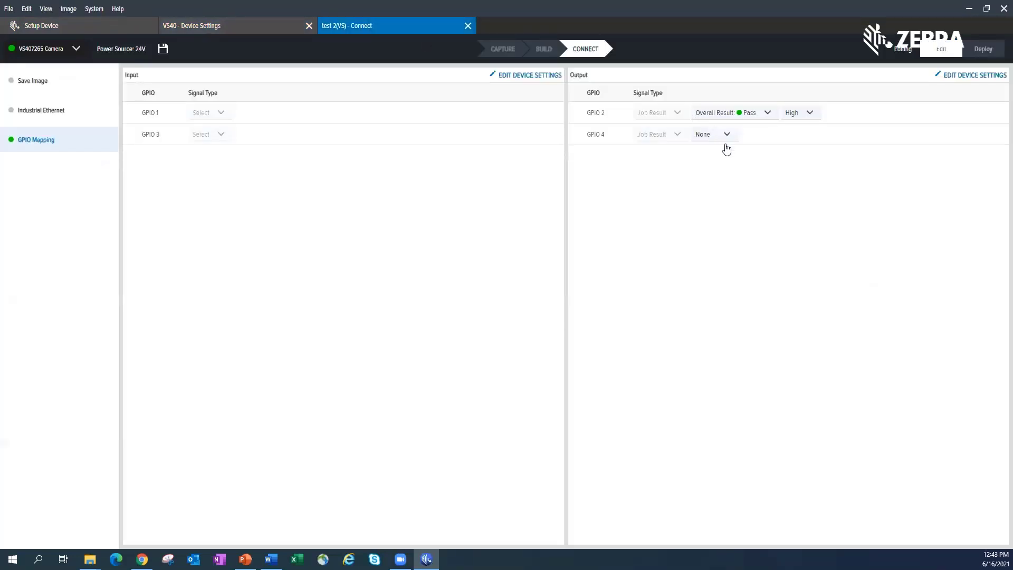
click(716, 183)
click(802, 135)
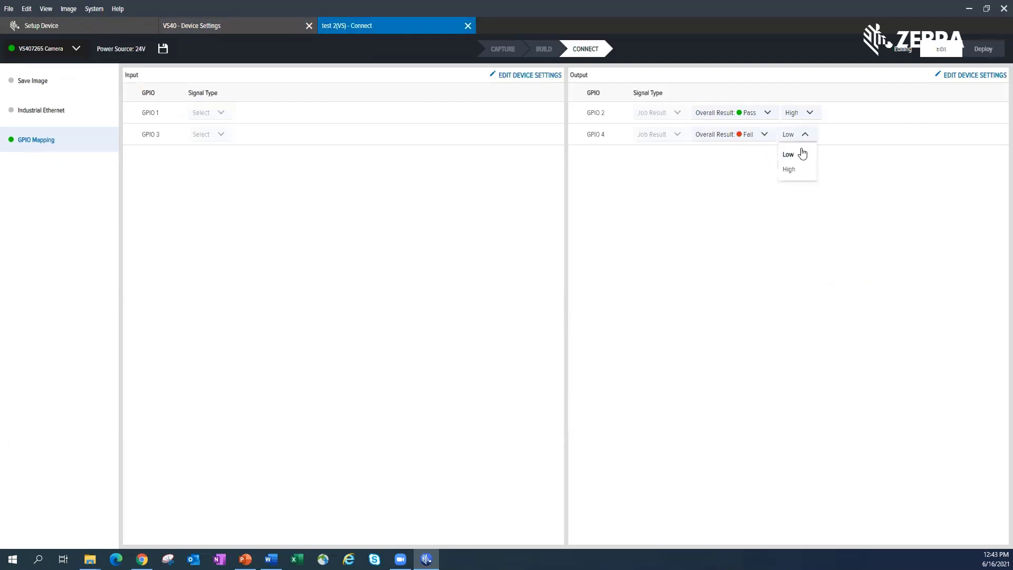
click(797, 165)
View the VS40 device settings linked from the output mapping and return to the job's GPIO mapping
click(962, 79)
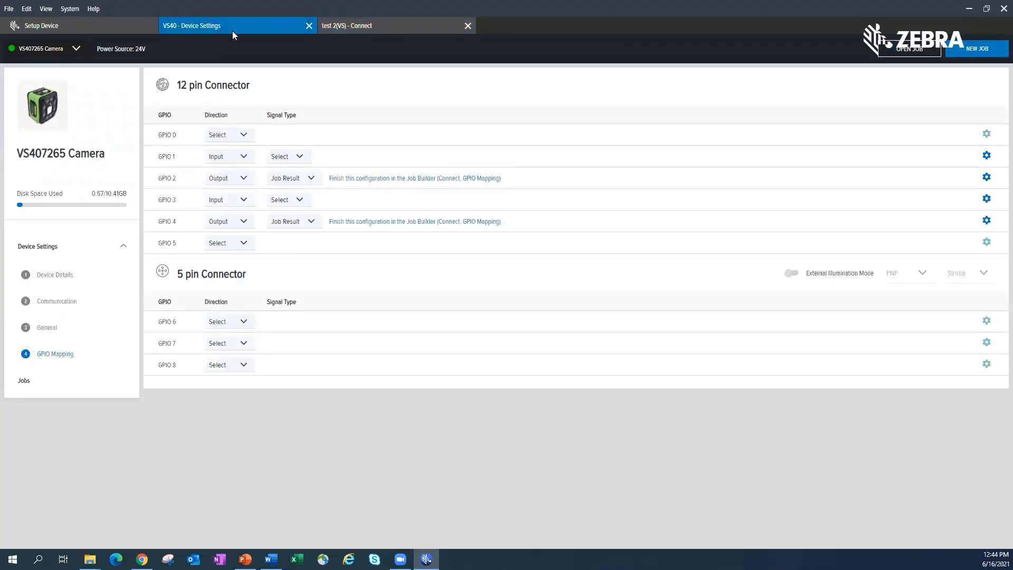
click(376, 28)
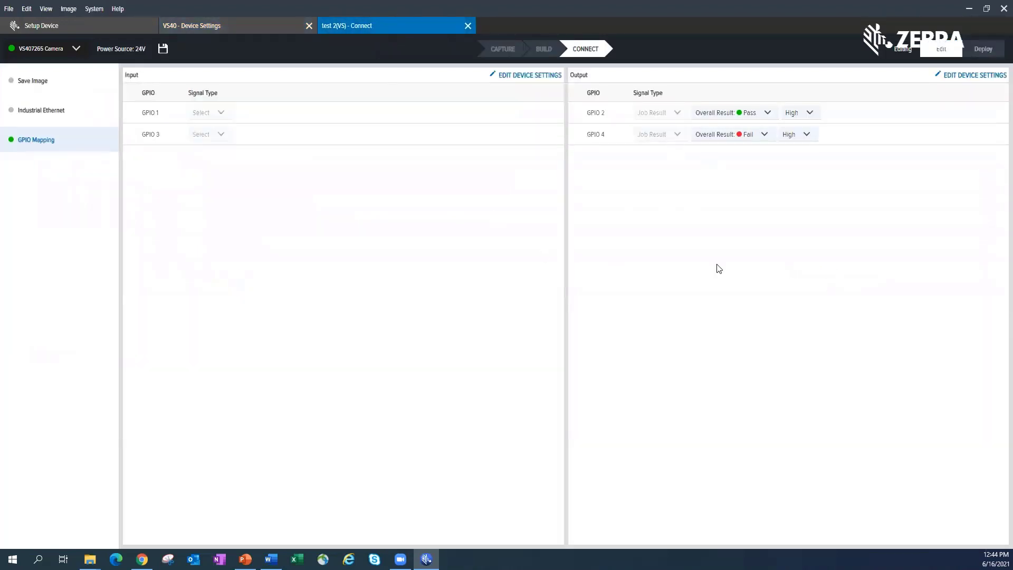